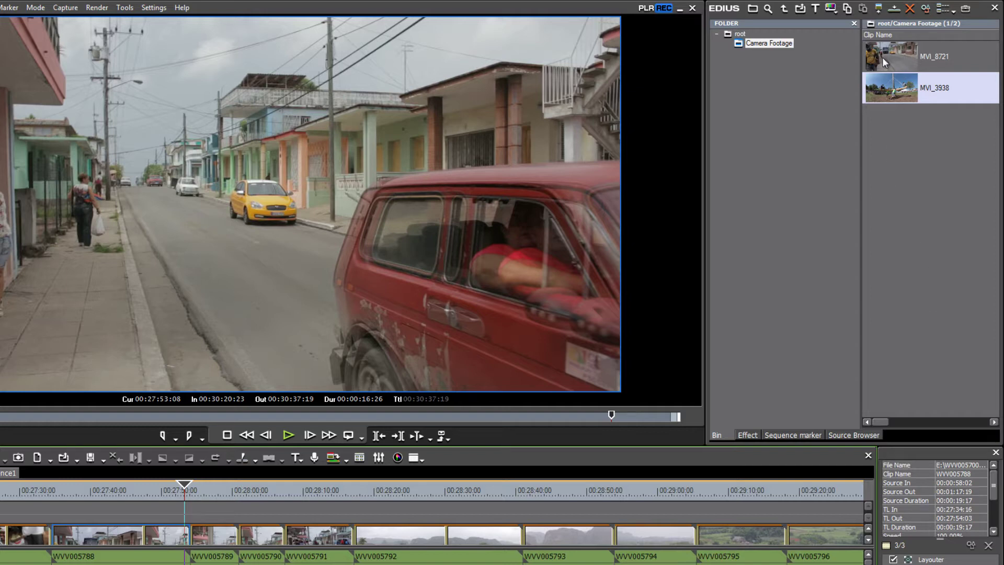
{"action": "left_click", "coordinate": [902, 53]}
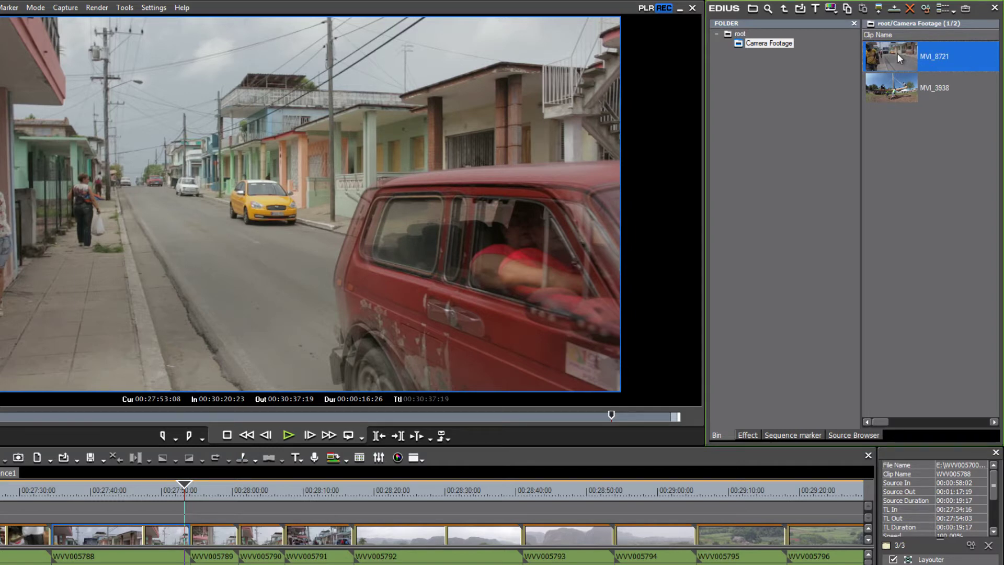
{"action": "right_click", "coordinate": [900, 52]}
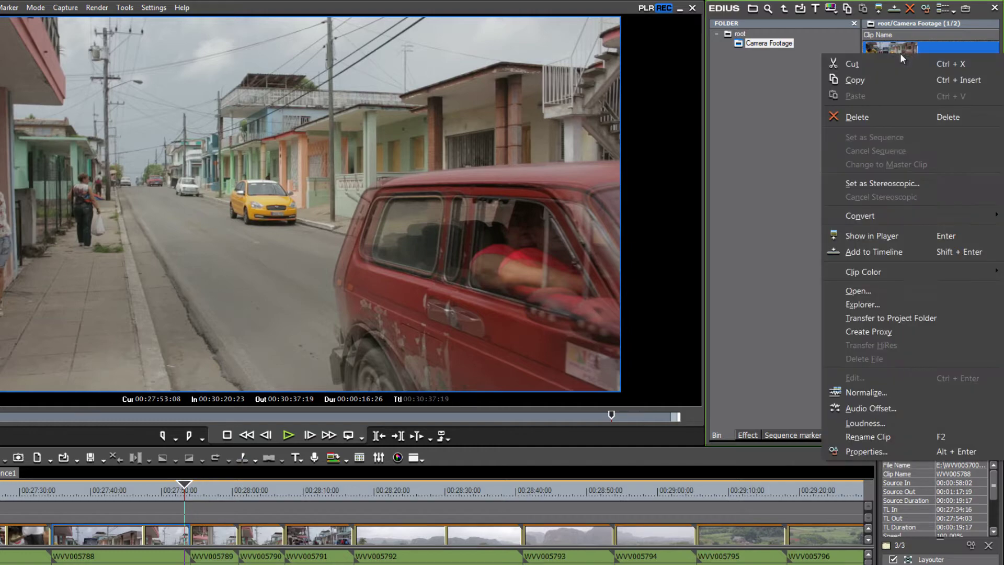
{"action": "left_click", "coordinate": [867, 450]}
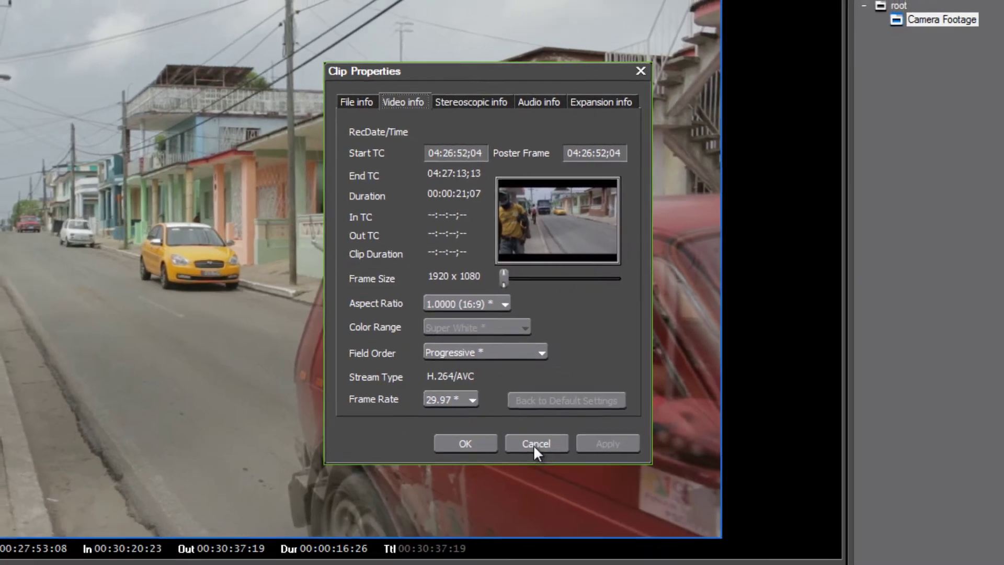
{"action": "left_click", "coordinate": [625, 496]}
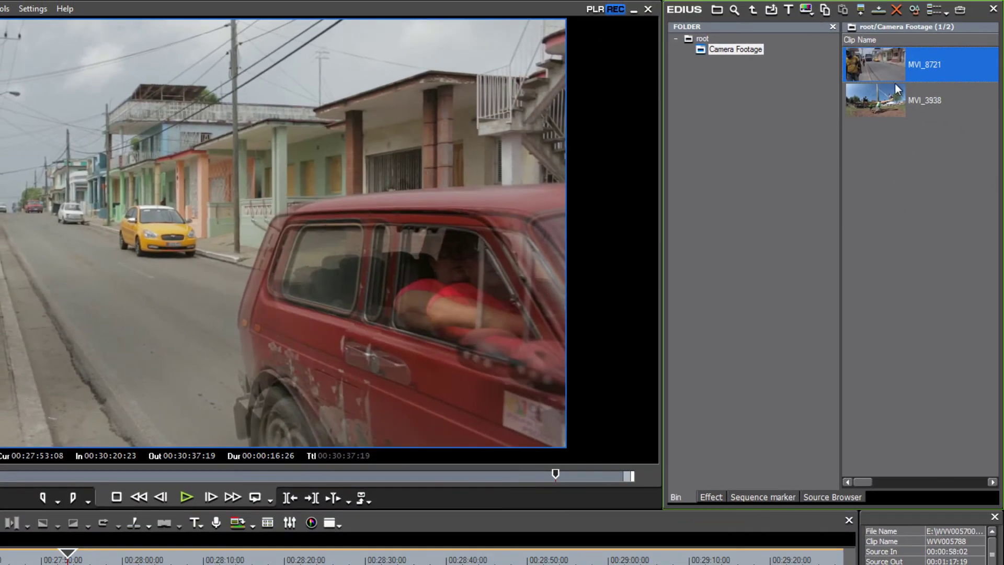
- Open the Properties of clip MVI_3938 to check its 23.98 fps frame rate
{"action": "left_click", "coordinate": [880, 105]}
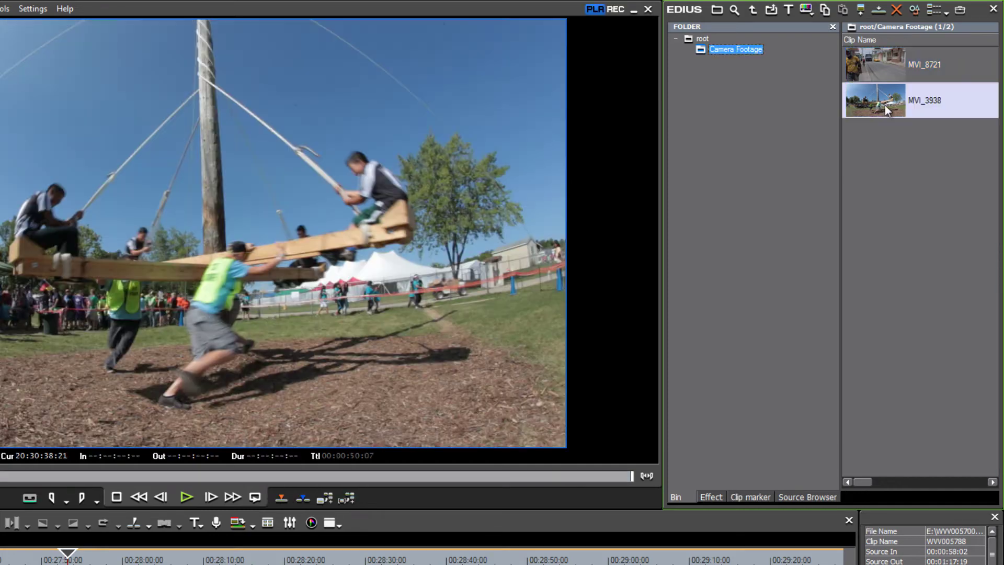
{"action": "right_click", "coordinate": [886, 102]}
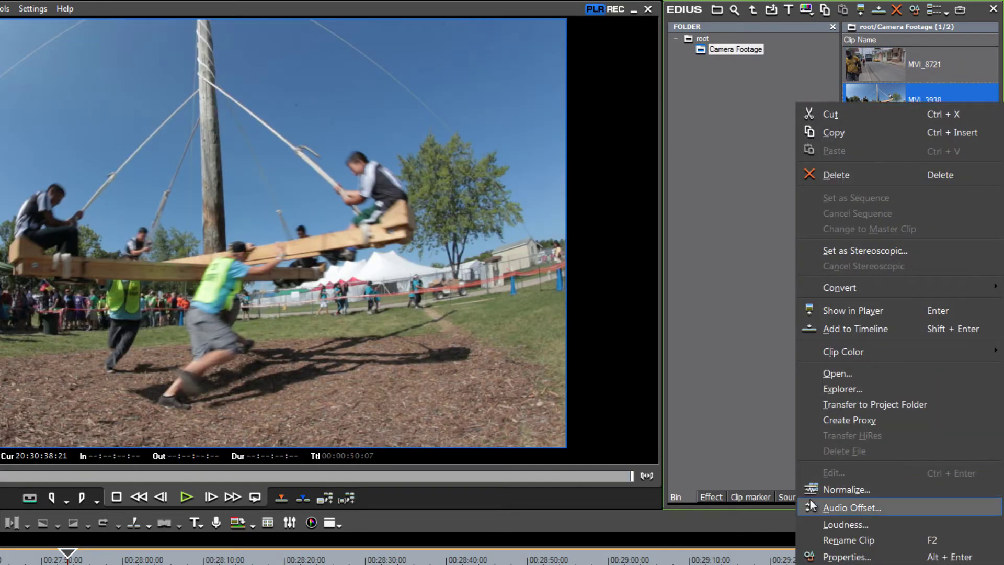
{"action": "left_click", "coordinate": [848, 557]}
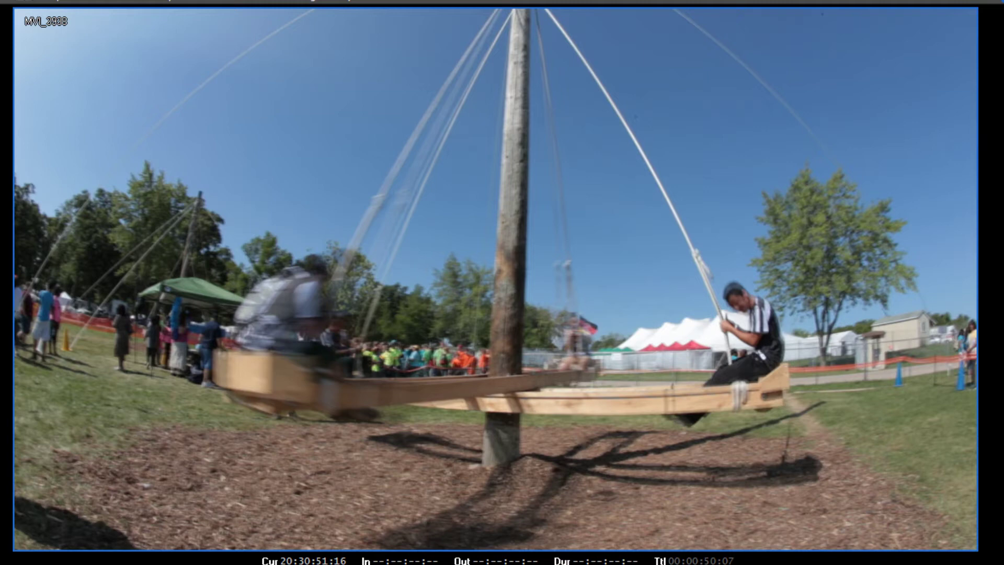
- Switch the full-screen player through the clips until MVI_8721 plays
{"action": "key", "text": "Down"}
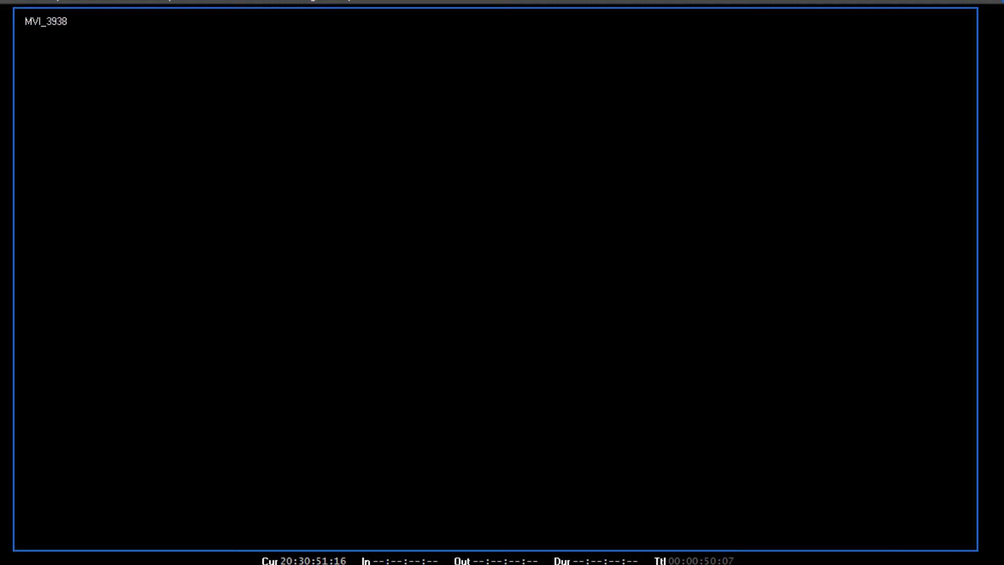
{"action": "key", "text": "Down"}
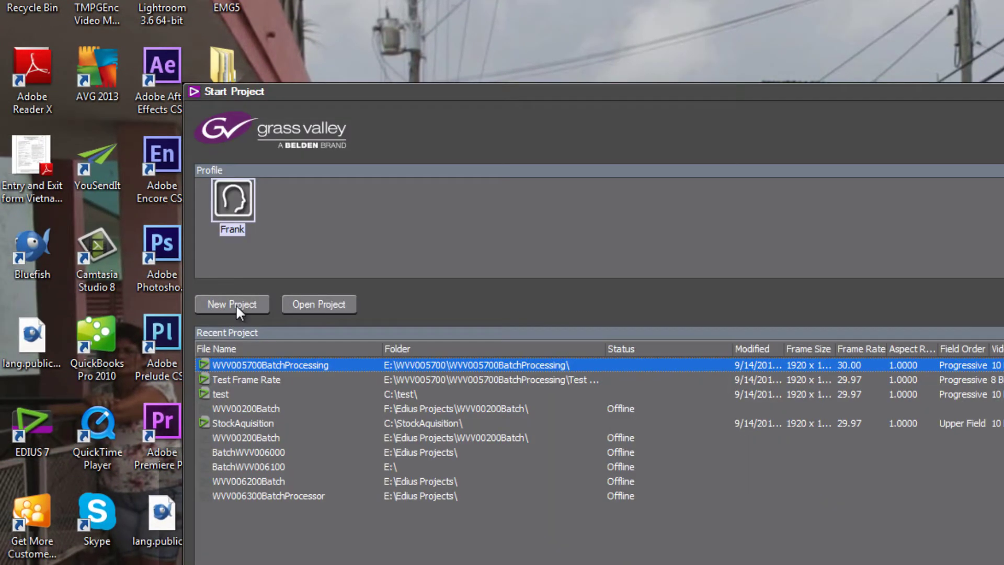
- Start a new customised EDIUS project named 'Frame Rate test'
{"action": "left_click", "coordinate": [236, 305]}
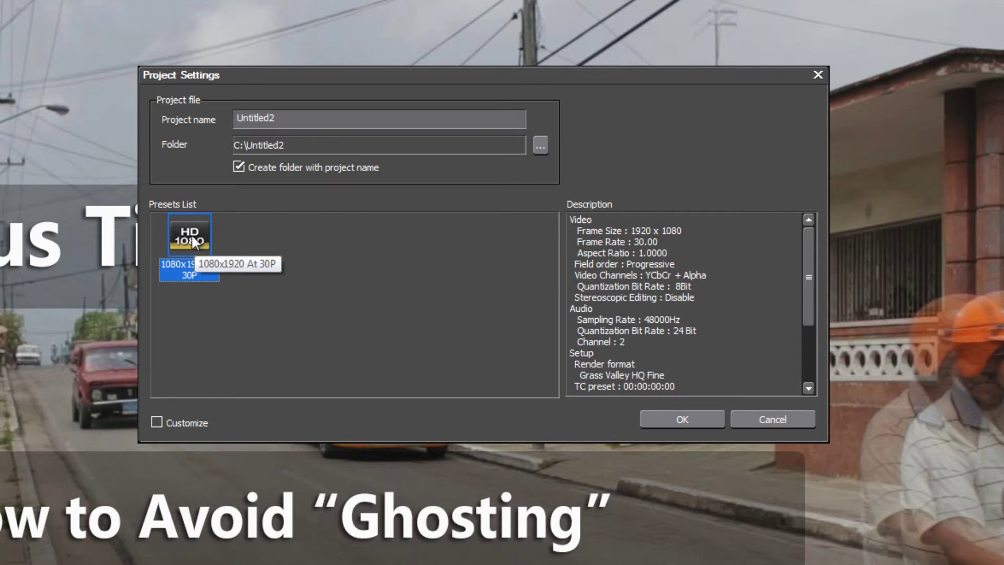
{"action": "left_click", "coordinate": [156, 422]}
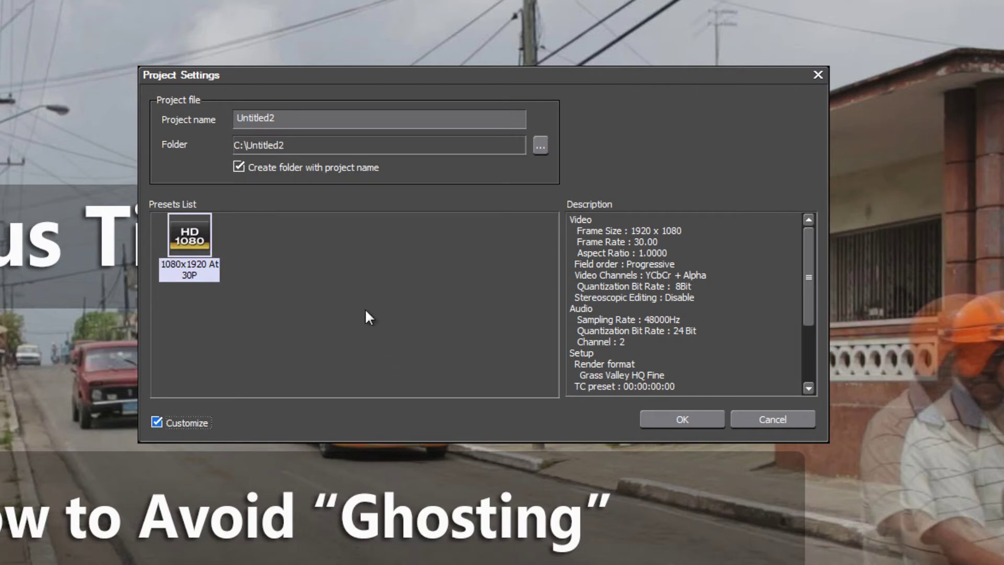
{"action": "left_click_drag", "start_coordinate": [291, 120], "coordinate": [179, 119]}
{"action": "type", "text": "Frame Rate test"}
{"action": "left_click", "coordinate": [694, 418]}
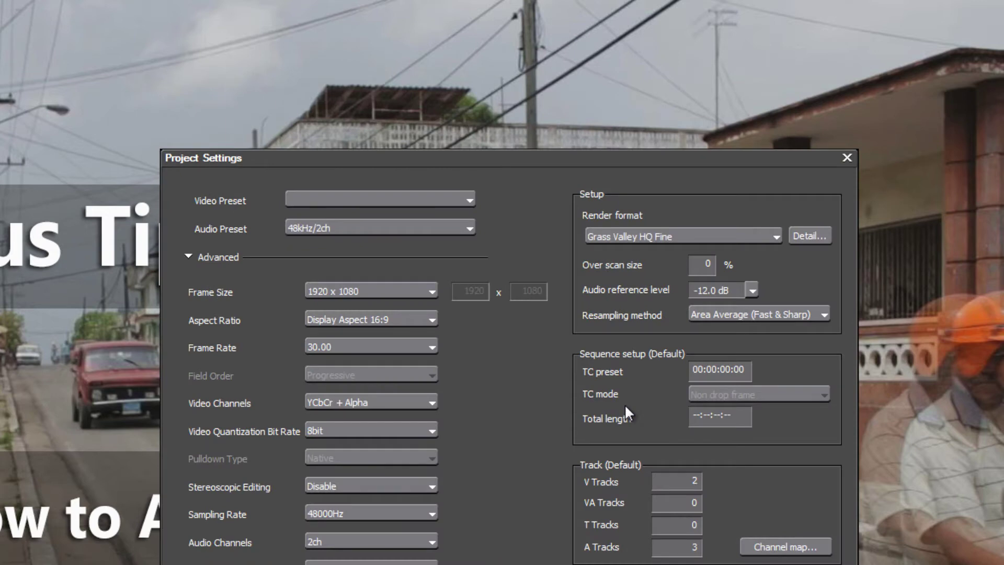
- Choose the HD 1920 x 1080 29.97p video preset and confirm the project settings
{"action": "left_click", "coordinate": [470, 199]}
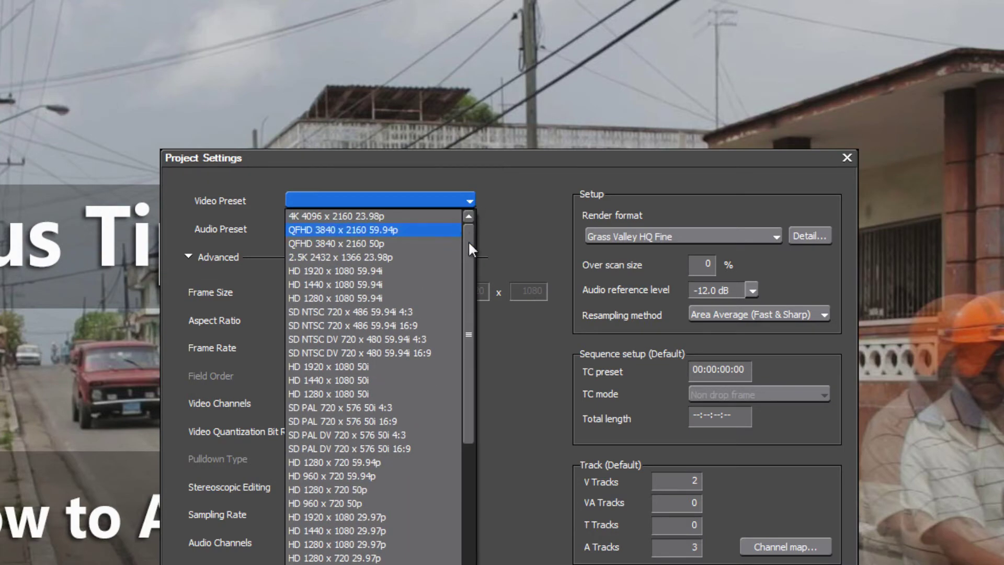
{"action": "left_click_drag", "start_coordinate": [468, 241], "coordinate": [466, 323]}
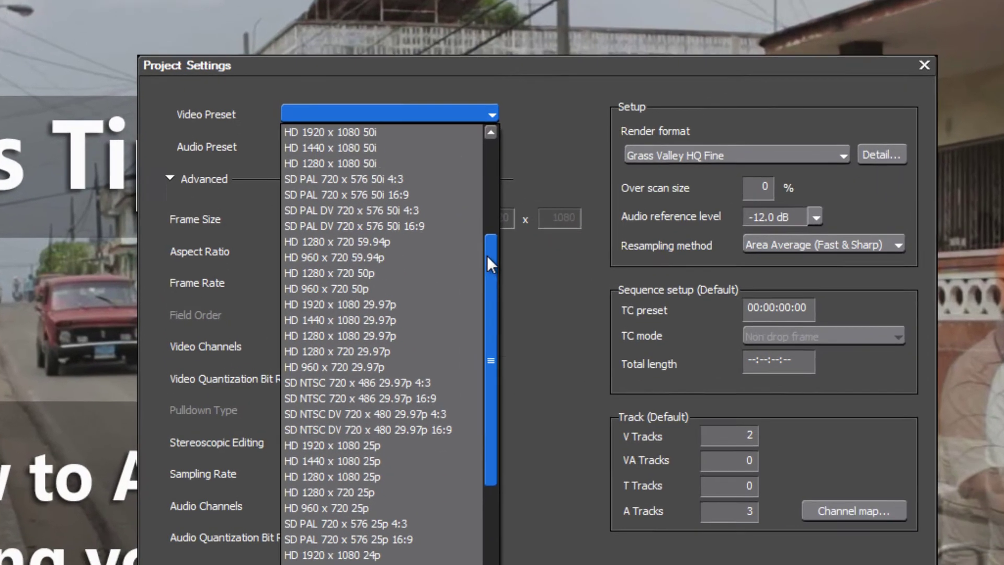
{"action": "left_click_drag", "start_coordinate": [487, 255], "coordinate": [492, 281]}
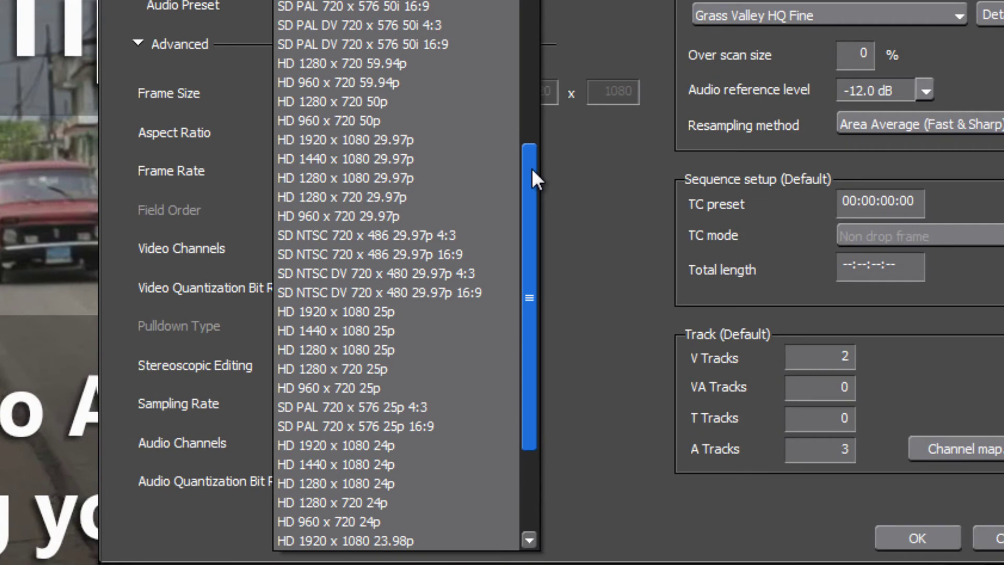
{"action": "left_click_drag", "start_coordinate": [531, 168], "coordinate": [534, 173]}
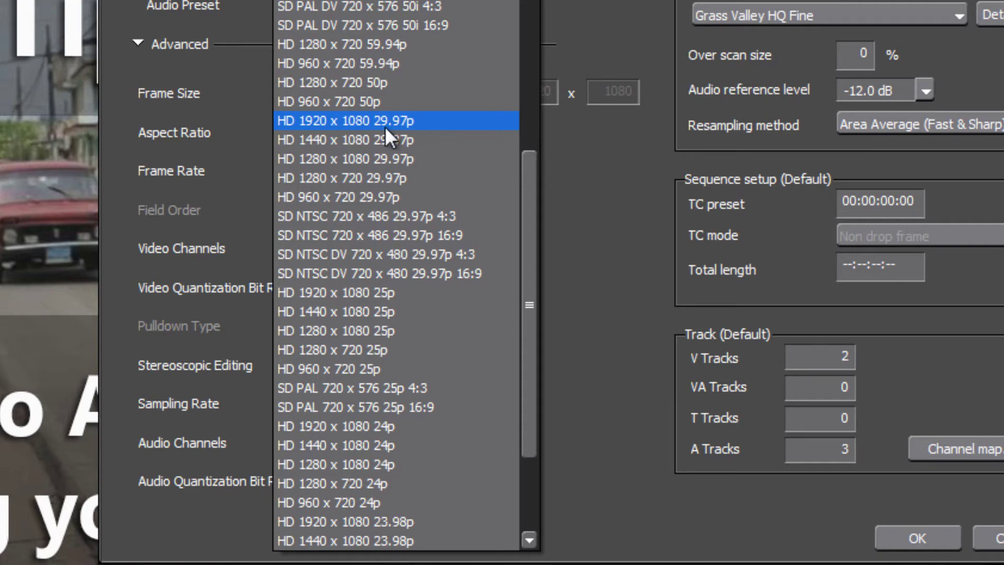
{"action": "left_click", "coordinate": [436, 124]}
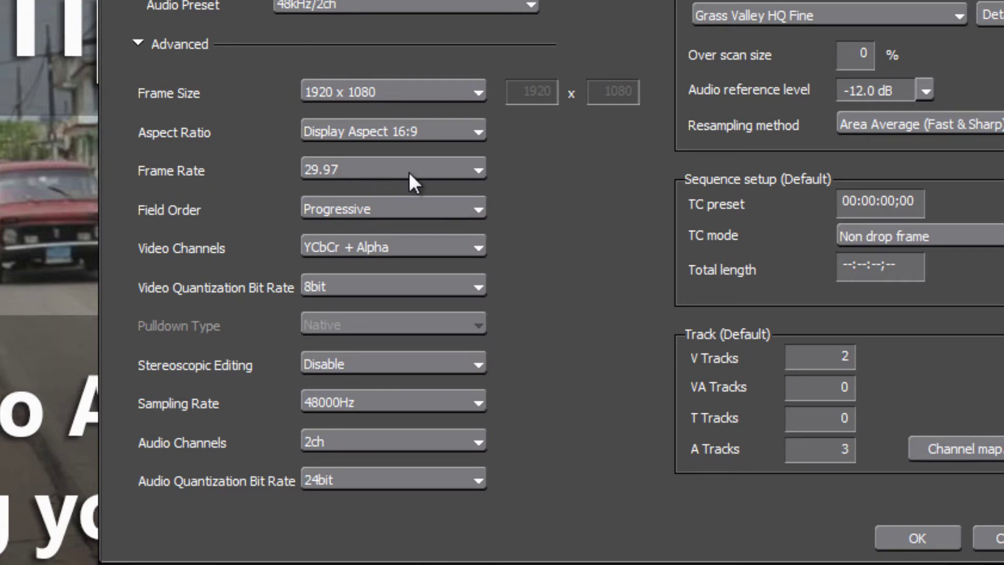
{"action": "left_click", "coordinate": [916, 538]}
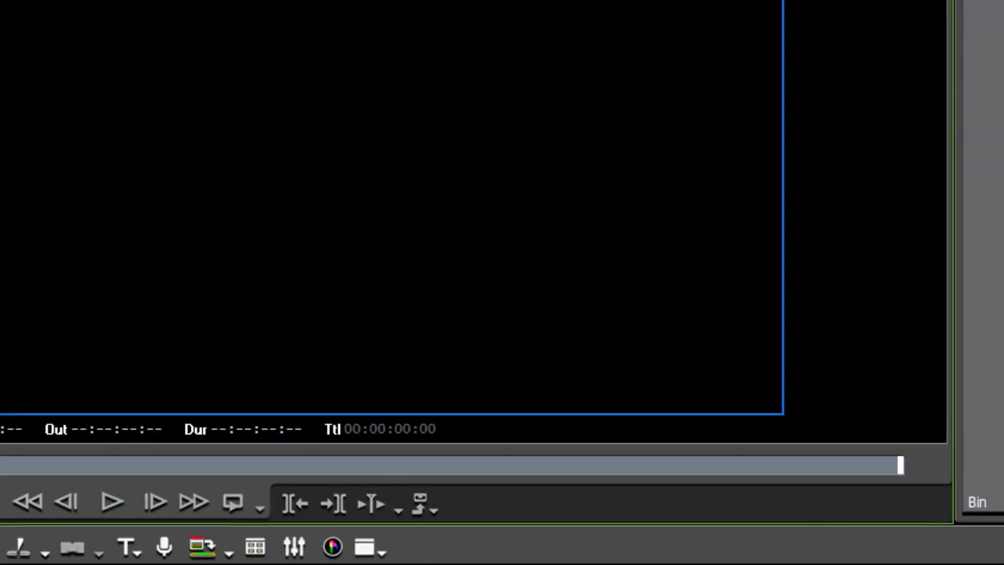
- Import the MOV clip MVI_8721 into the project bin with Ctrl+O
{"action": "key", "text": "ctrl+o"}
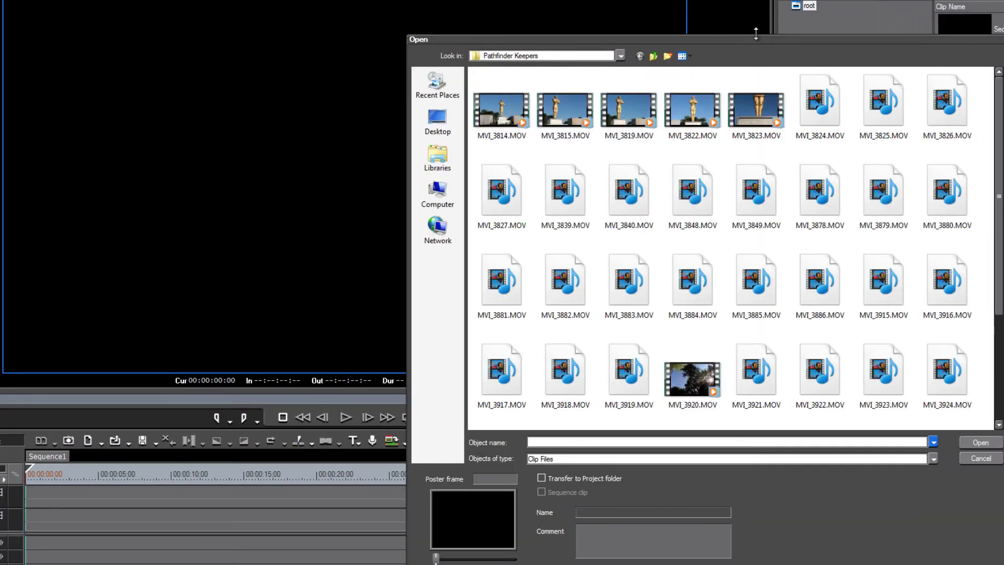
{"action": "left_click", "coordinate": [654, 55]}
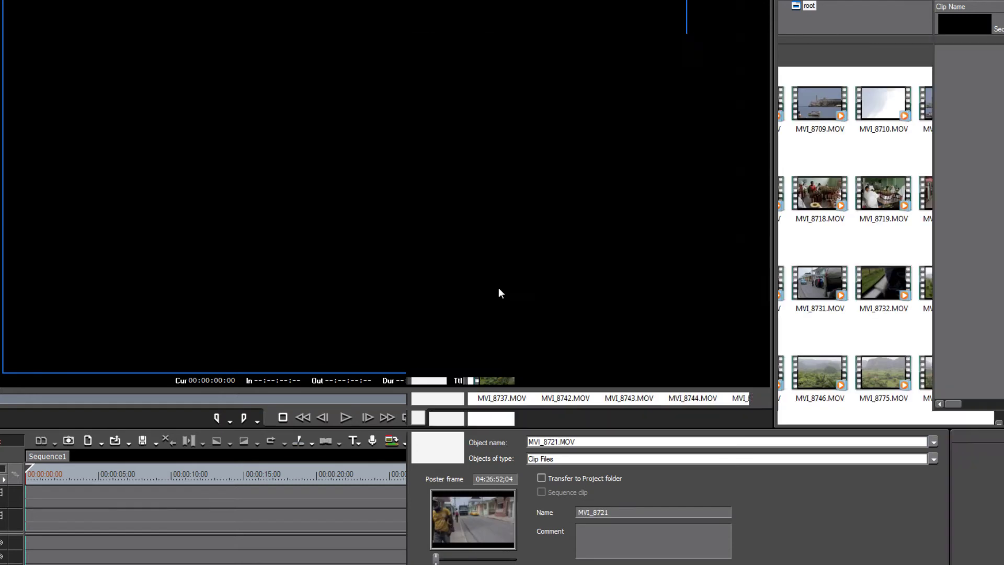
{"action": "key", "text": "Return"}
- Play the clip, step through it frame by frame, then exit EDIUS without saving
{"action": "left_click_drag", "start_coordinate": [57, 399], "coordinate": [323, 389]}
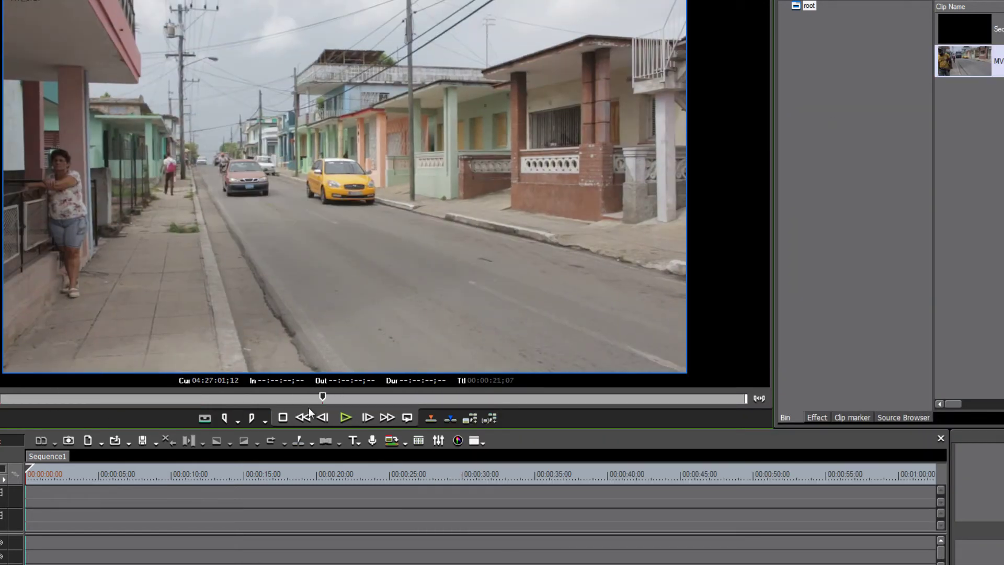
{"action": "key", "text": "space"}
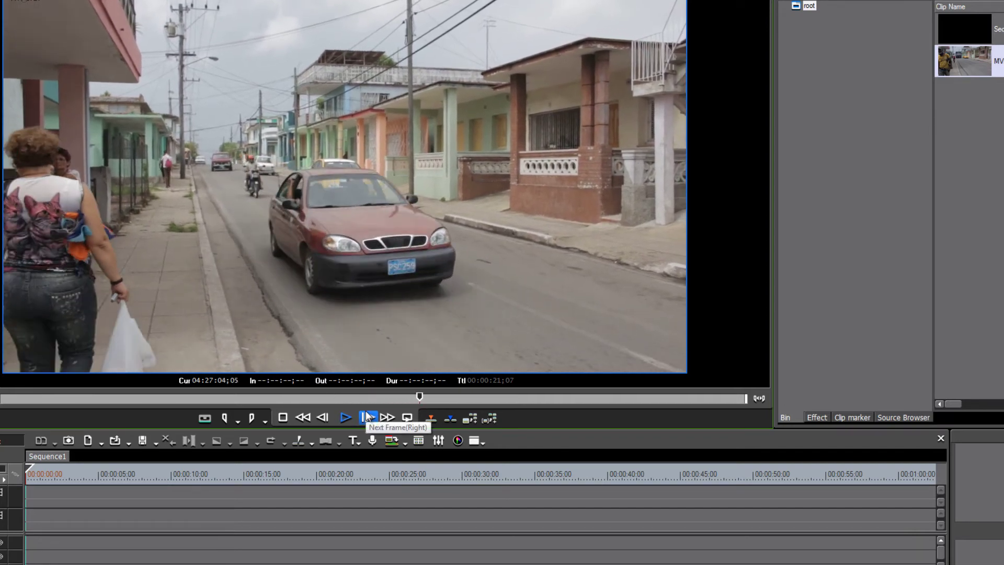
{"action": "left_click", "coordinate": [365, 412]}
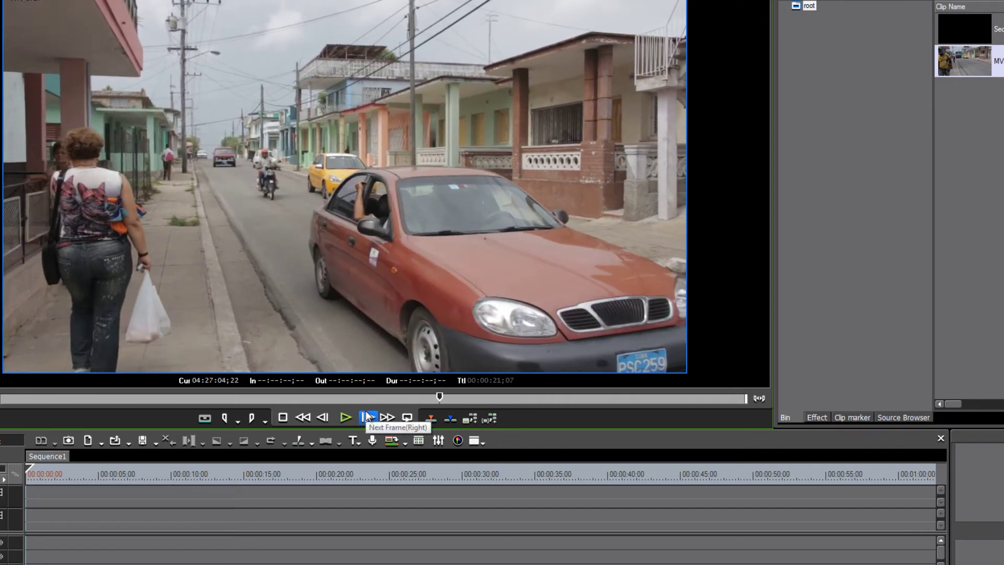
{"action": "left_click", "coordinate": [366, 410]}
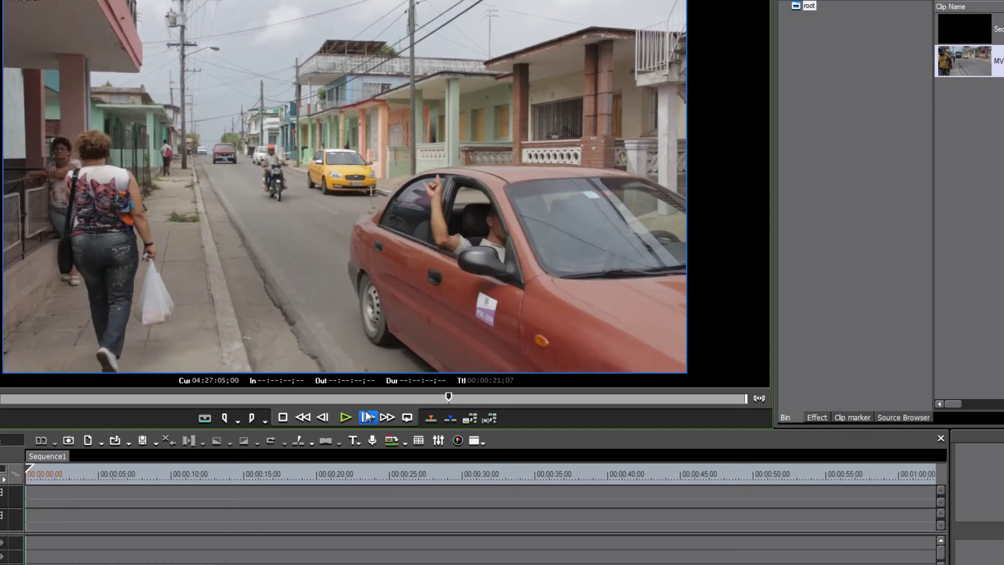
{"action": "left_click", "coordinate": [365, 410]}
{"action": "left_click", "coordinate": [366, 410]}
{"action": "left_click", "coordinate": [366, 410]}
{"action": "left_click", "coordinate": [366, 411]}
{"action": "left_click", "coordinate": [365, 410]}
{"action": "left_click", "coordinate": [366, 411]}
{"action": "left_click", "coordinate": [365, 411]}
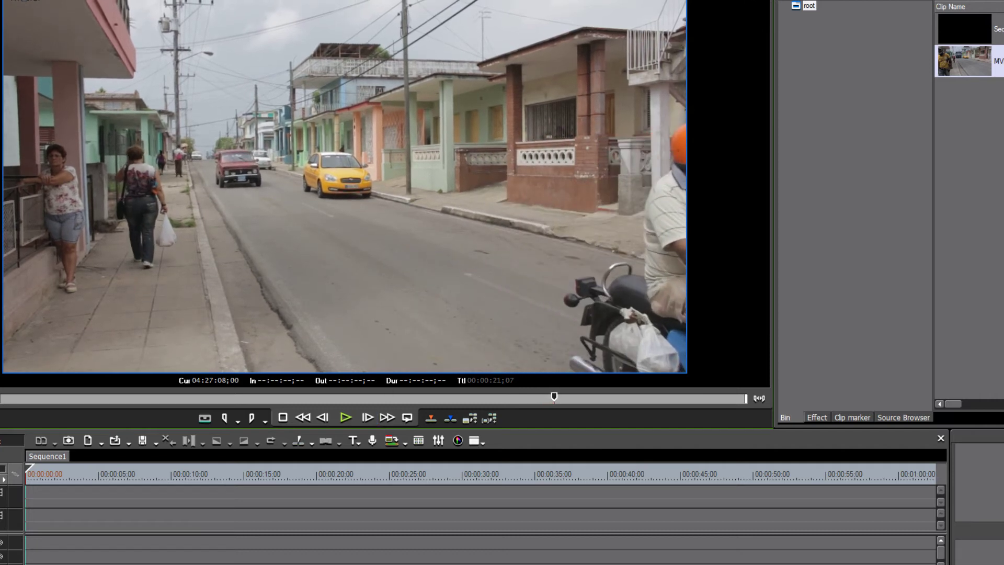
{"action": "key", "text": "alt+F4"}
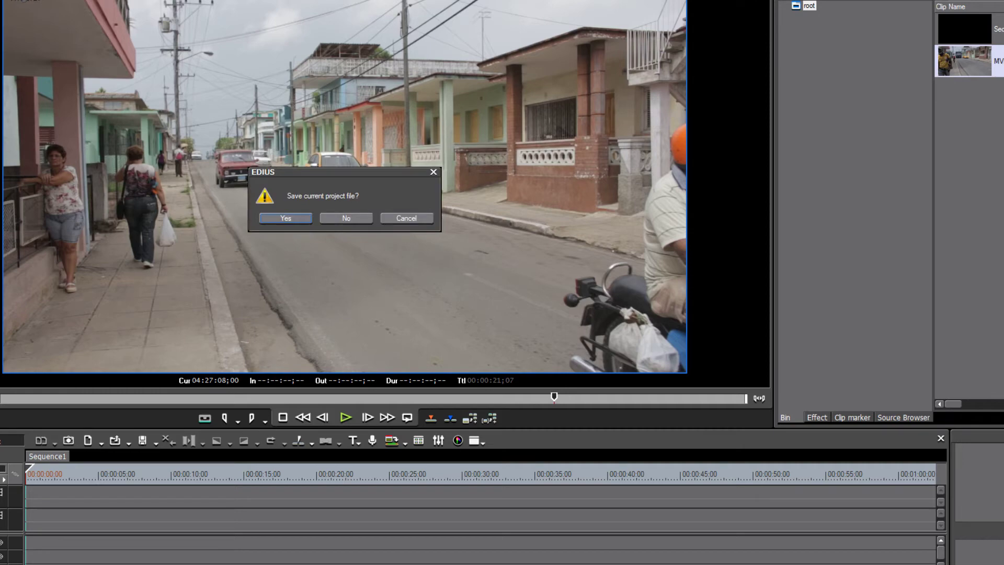
{"action": "left_click", "coordinate": [351, 218]}
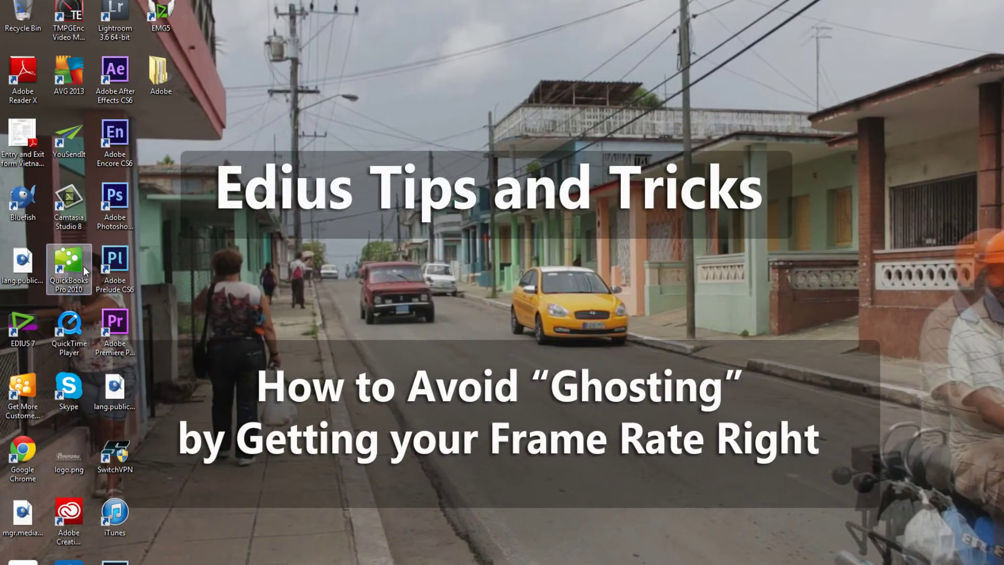
- Launch EDIUS 7 and start a customised new project named '24 Frame Rate'
{"action": "double_click", "coordinate": [15, 327]}
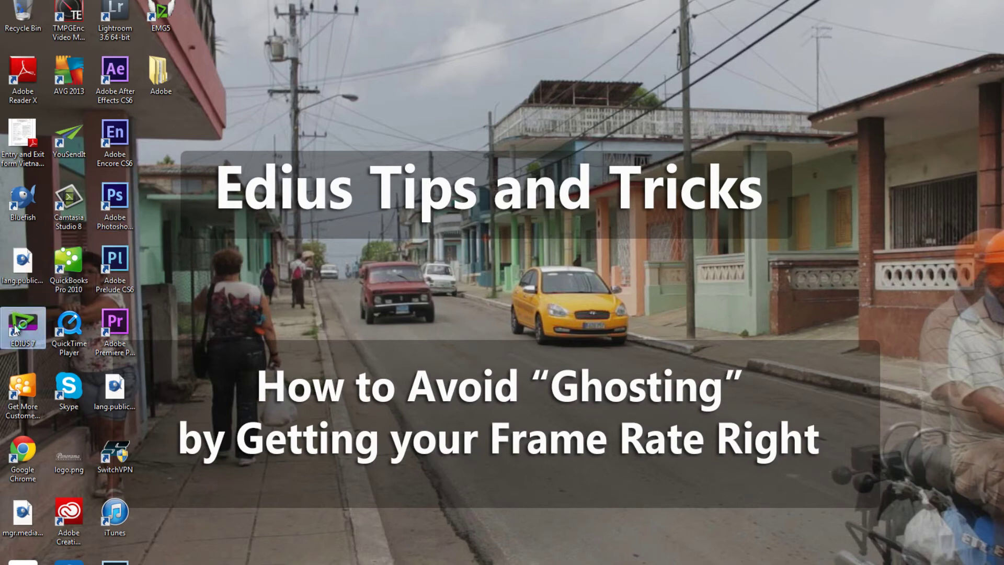
{"action": "left_click", "coordinate": [167, 244]}
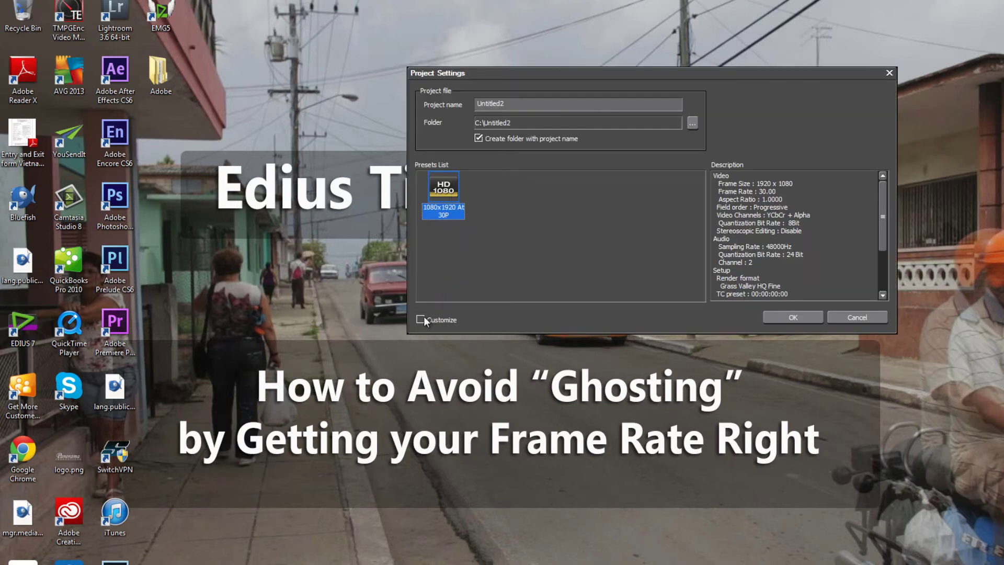
{"action": "left_click", "coordinate": [421, 319]}
{"action": "double_click", "coordinate": [525, 105]}
{"action": "type", "text": "24 Frame Rate"}
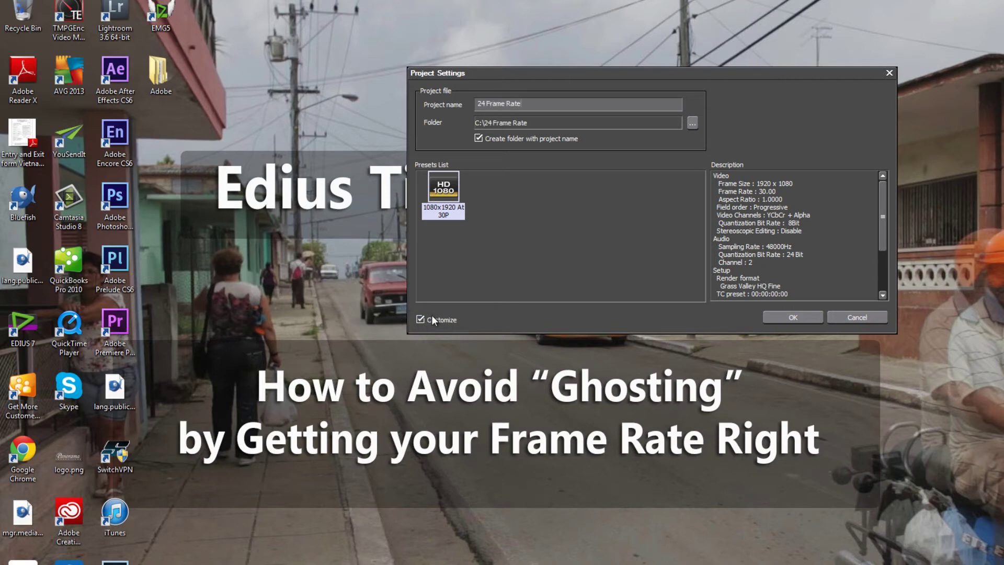
{"action": "left_click", "coordinate": [783, 317]}
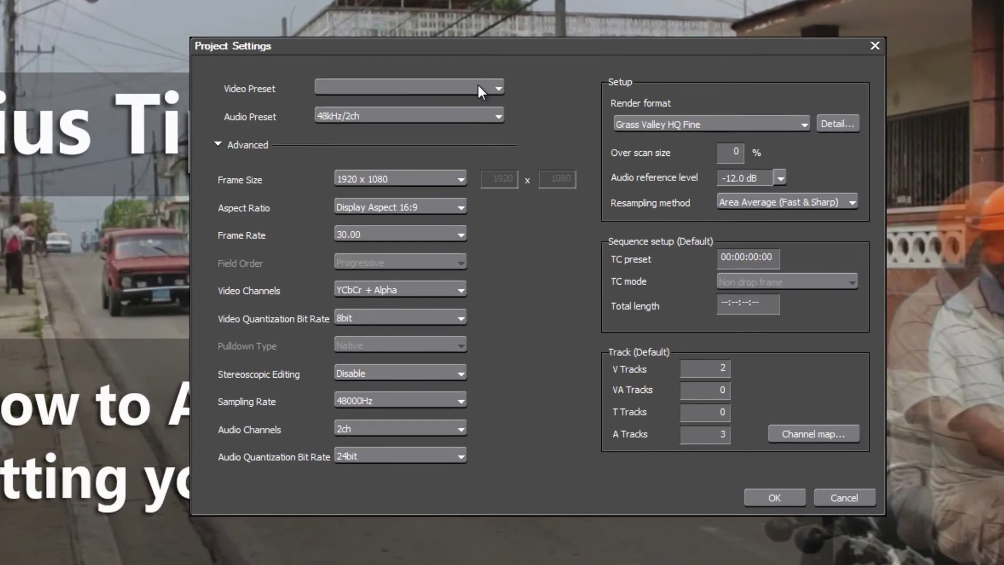
- Select the HD 1920 x 1080 23.98p video preset and create the project
{"action": "left_click", "coordinate": [627, 160]}
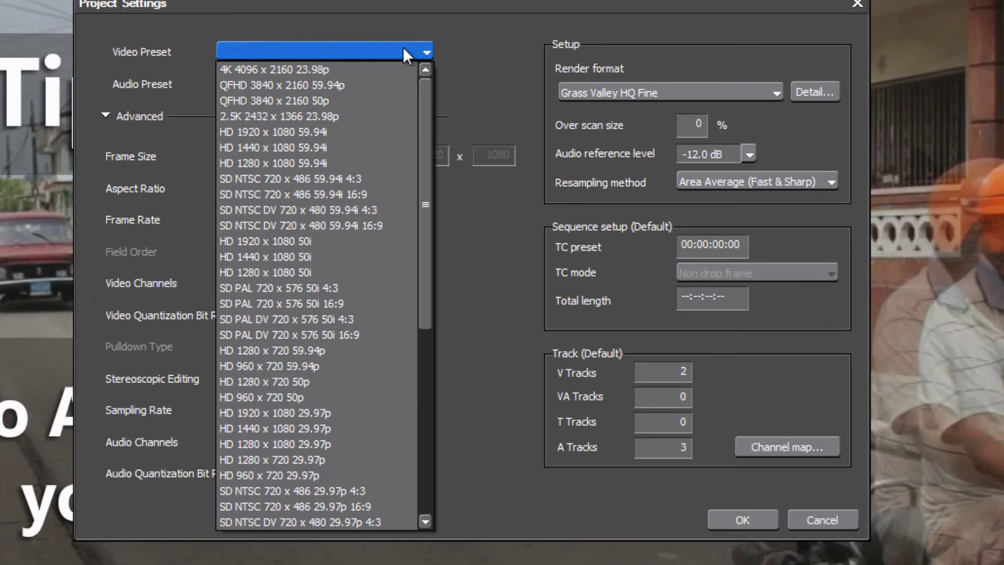
{"action": "left_click_drag", "start_coordinate": [429, 108], "coordinate": [419, 340]}
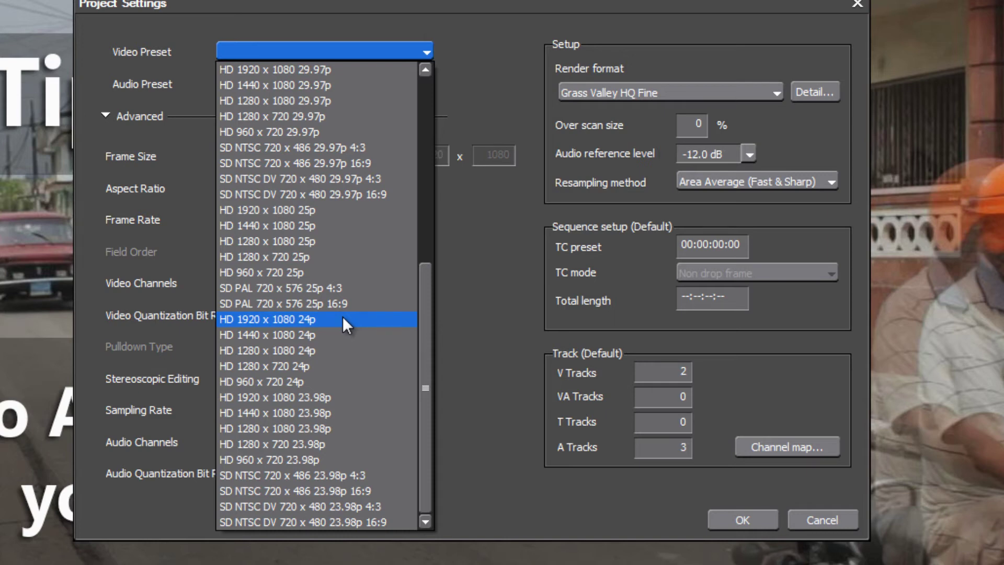
{"action": "left_click", "coordinate": [337, 400]}
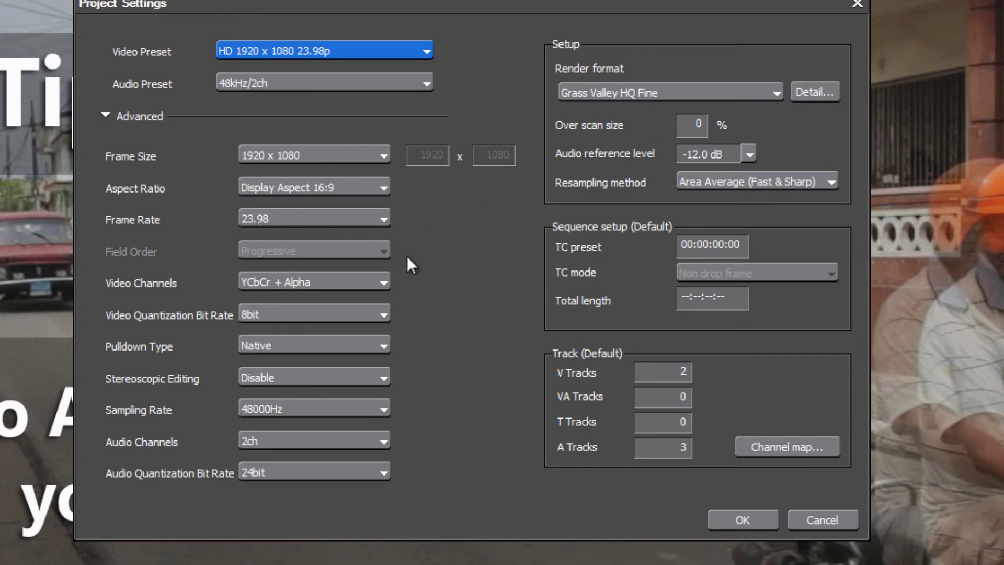
{"action": "left_click", "coordinate": [751, 520]}
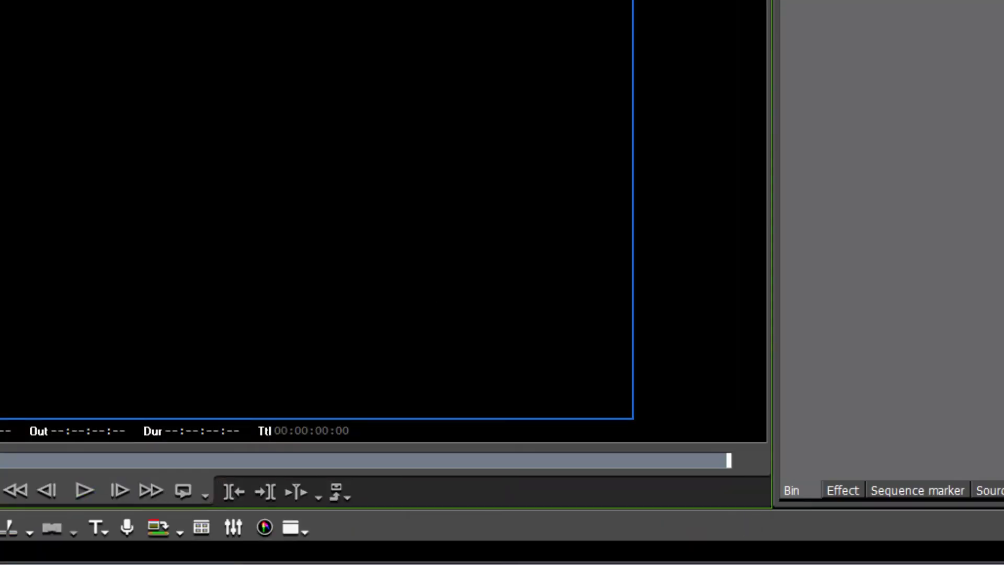
- Load clip MVI_3938 into the Player and play it at normal, then fast speed
{"action": "key", "text": "ctrl+o"}
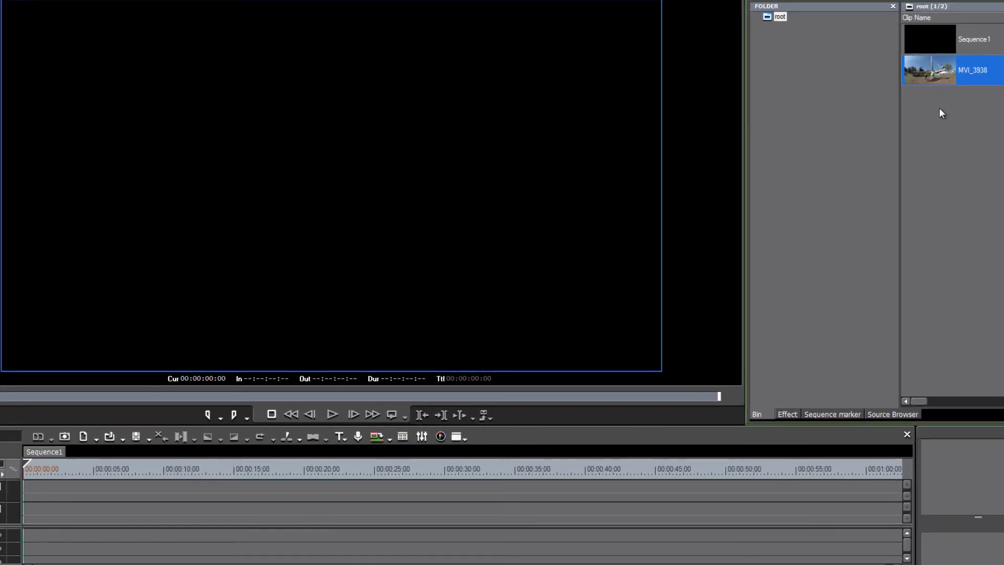
{"action": "double_click", "coordinate": [946, 70]}
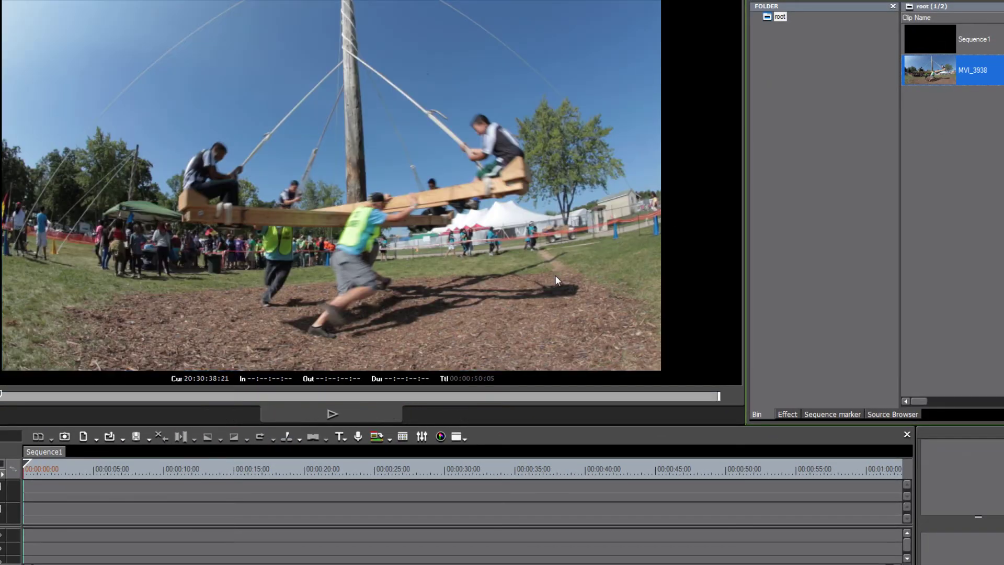
{"action": "key", "text": "space"}
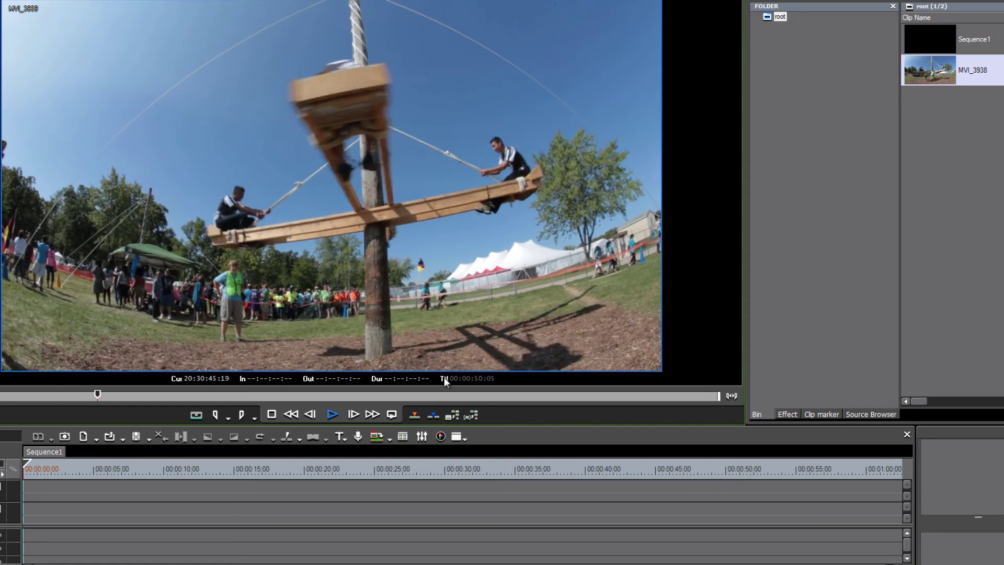
{"action": "key", "text": "l"}
{"action": "key", "text": "l"}
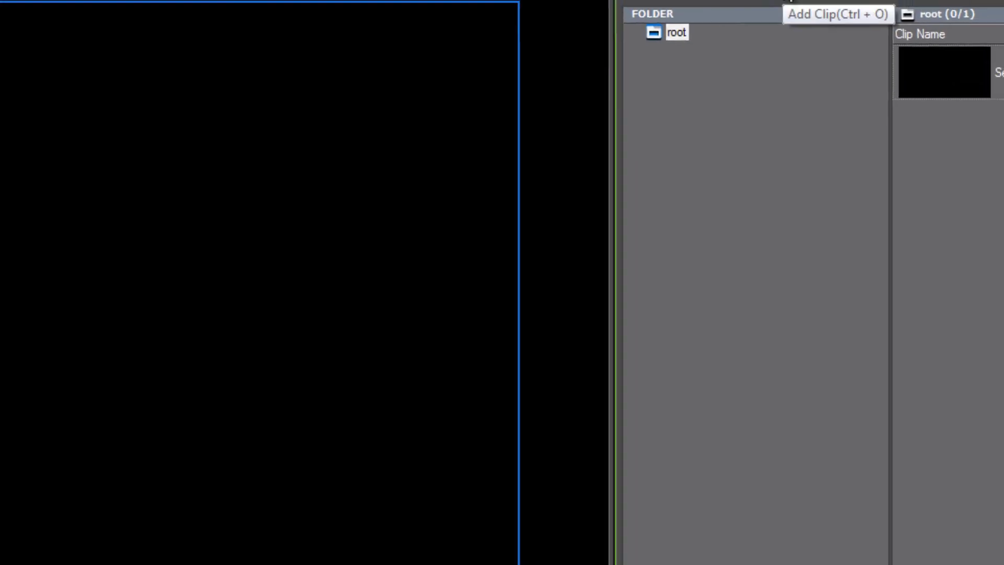
- Import the MVI MOV clips from 100CANON and widen the bin's clip list
{"action": "left_click", "coordinate": [776, 1]}
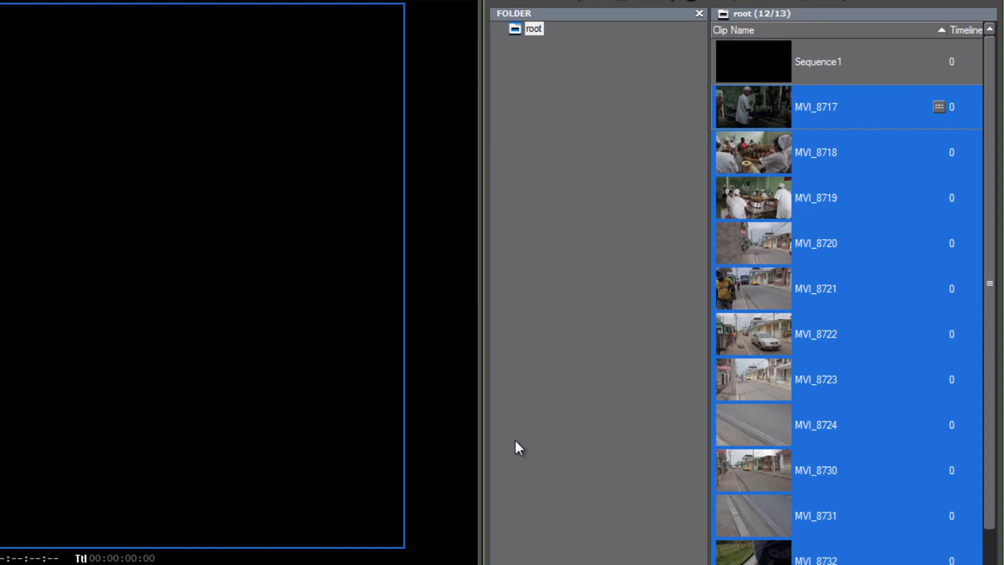
{"action": "left_click_drag", "start_coordinate": [485, 451], "coordinate": [271, 464]}
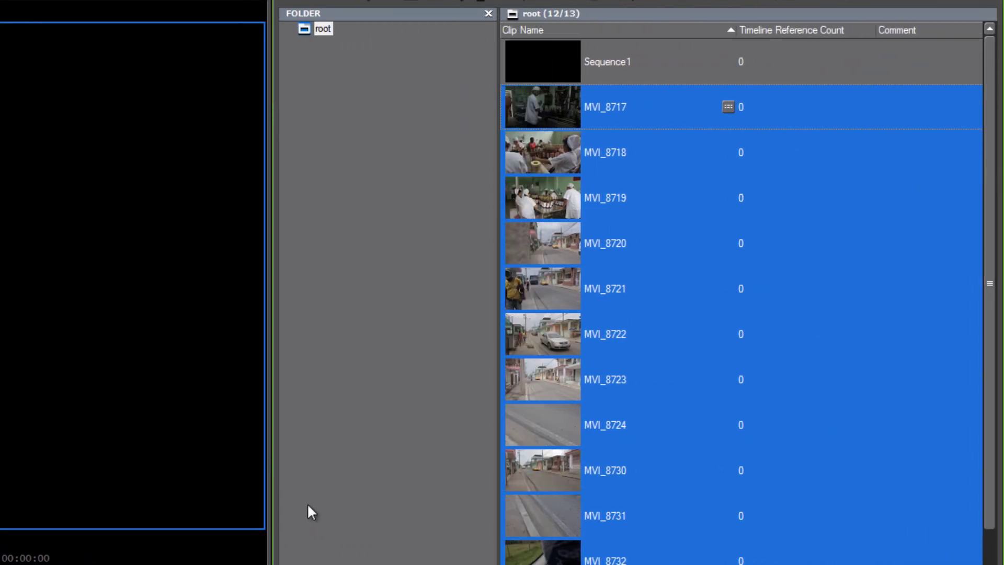
{"action": "left_click_drag", "start_coordinate": [272, 439], "coordinate": [143, 450]}
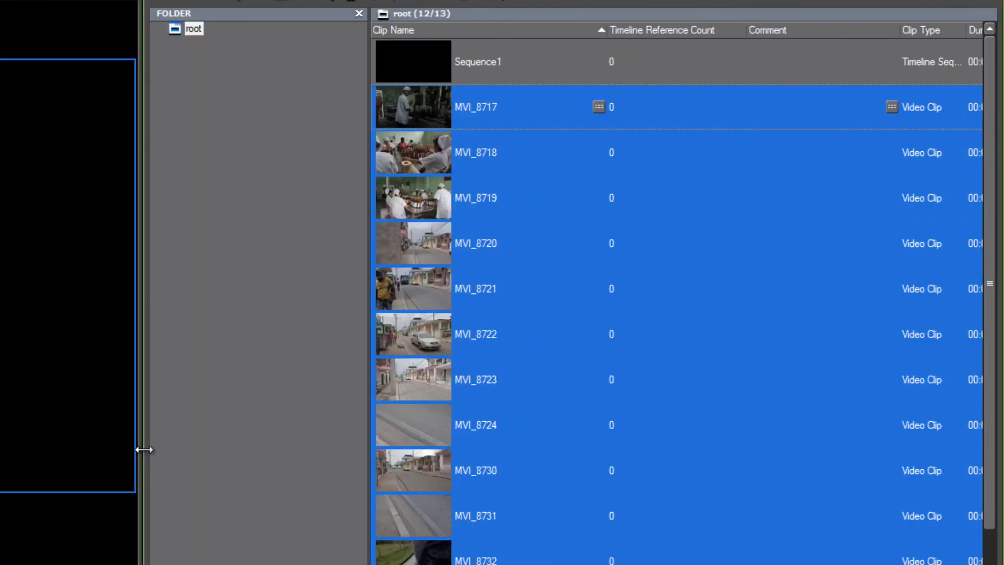
{"action": "left_click_drag", "start_coordinate": [672, 545], "coordinate": [854, 484]}
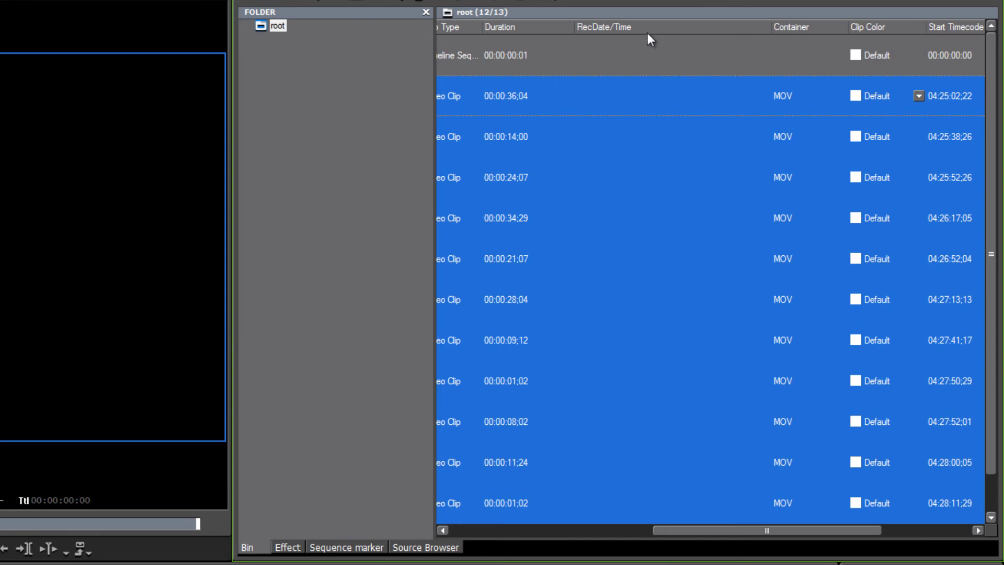
- Add a Frame rate column to the bin, showing 29.97 for MOV clips and 30 for Sequence1
{"action": "right_click", "coordinate": [706, 28]}
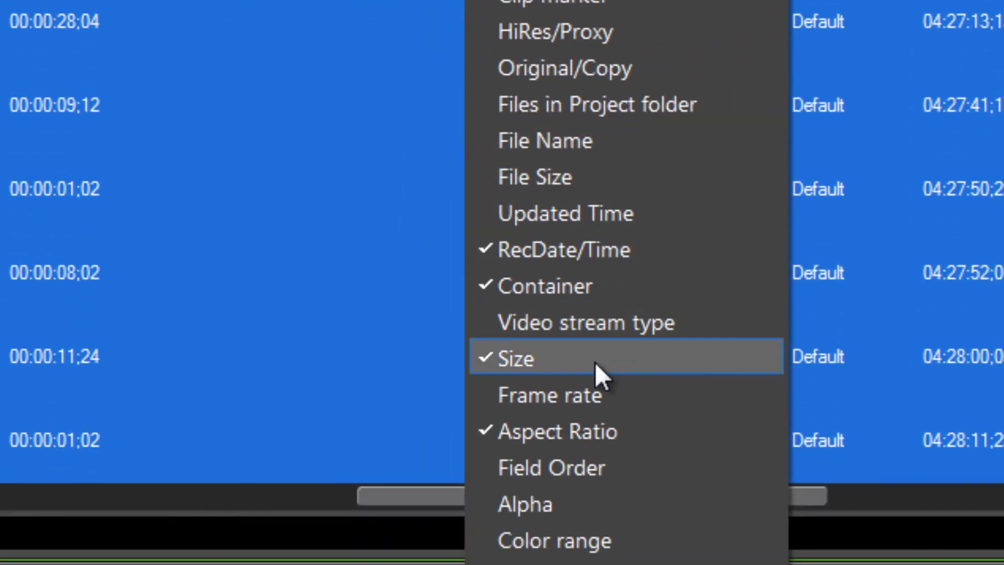
{"action": "left_click", "coordinate": [601, 402]}
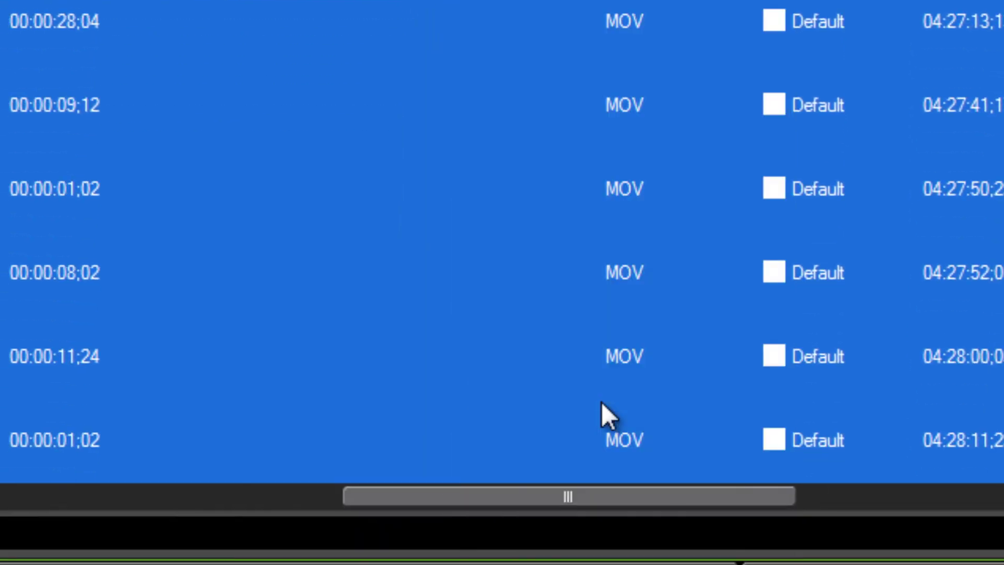
{"action": "left_click_drag", "start_coordinate": [397, 496], "coordinate": [614, 520]}
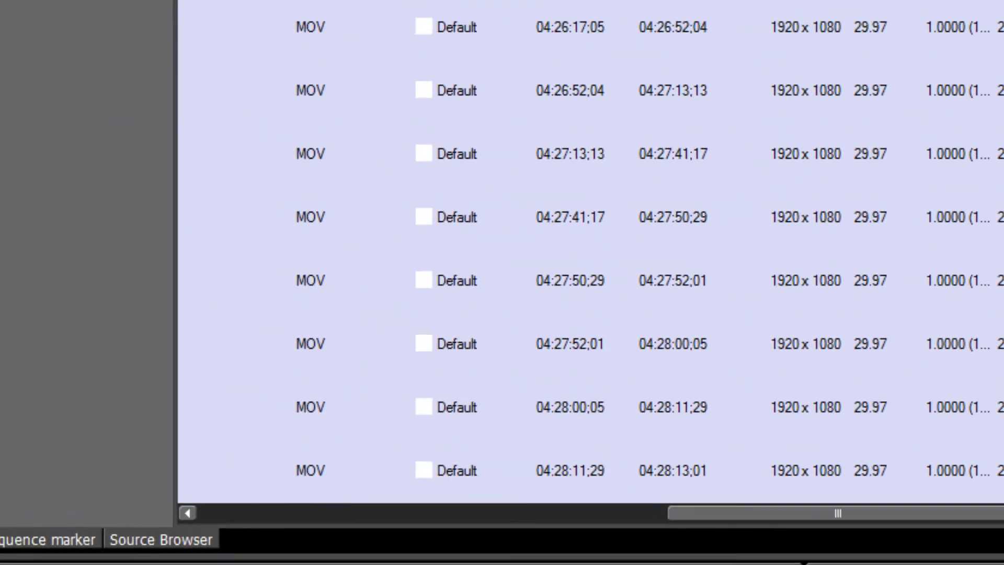
{"action": "left_click_drag", "start_coordinate": [785, 496], "coordinate": [916, 489]}
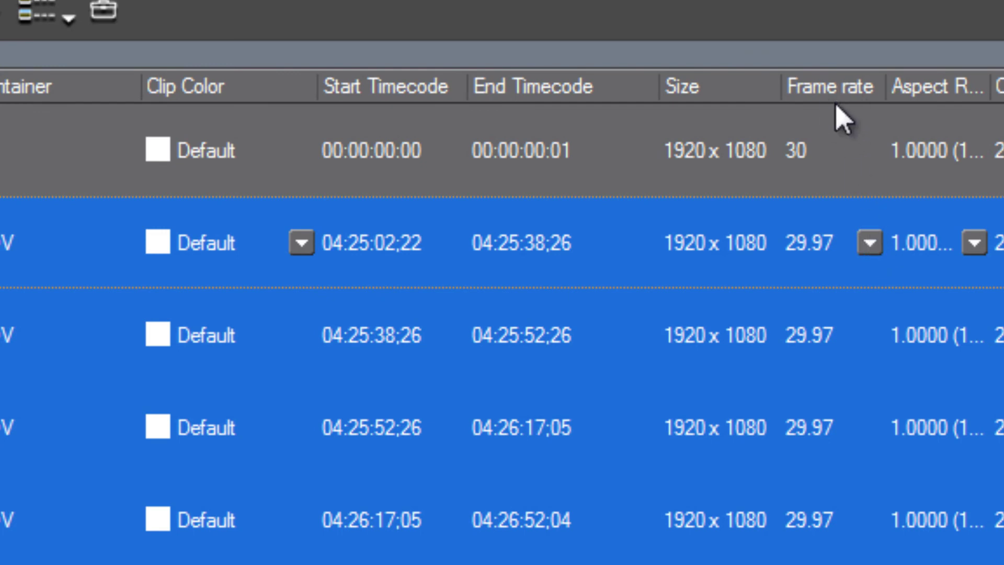
- Set the selected MOV clips' frame rate to 30, widen the player panel, and load MVI_8721
{"action": "left_click", "coordinate": [870, 246]}
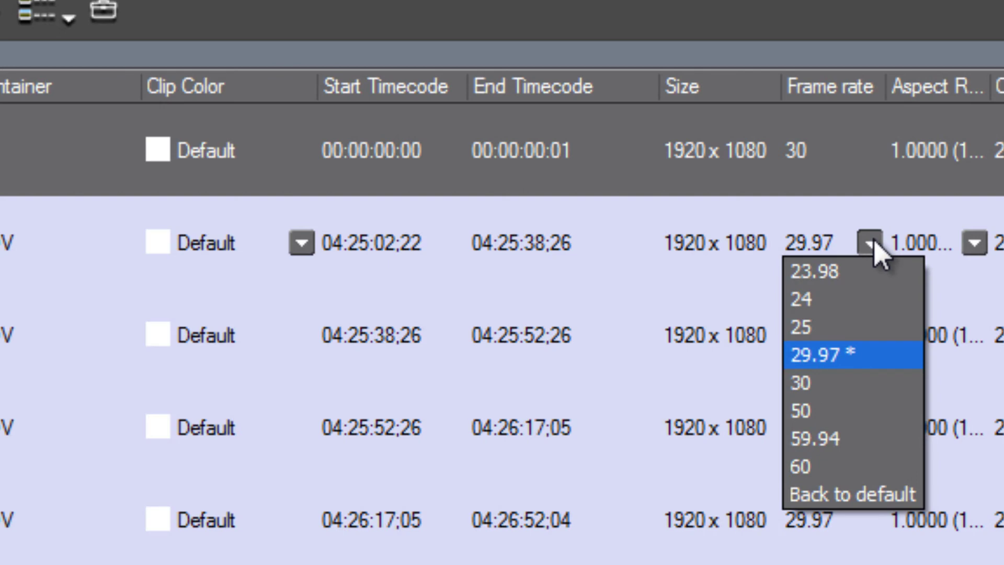
{"action": "left_click", "coordinate": [806, 388]}
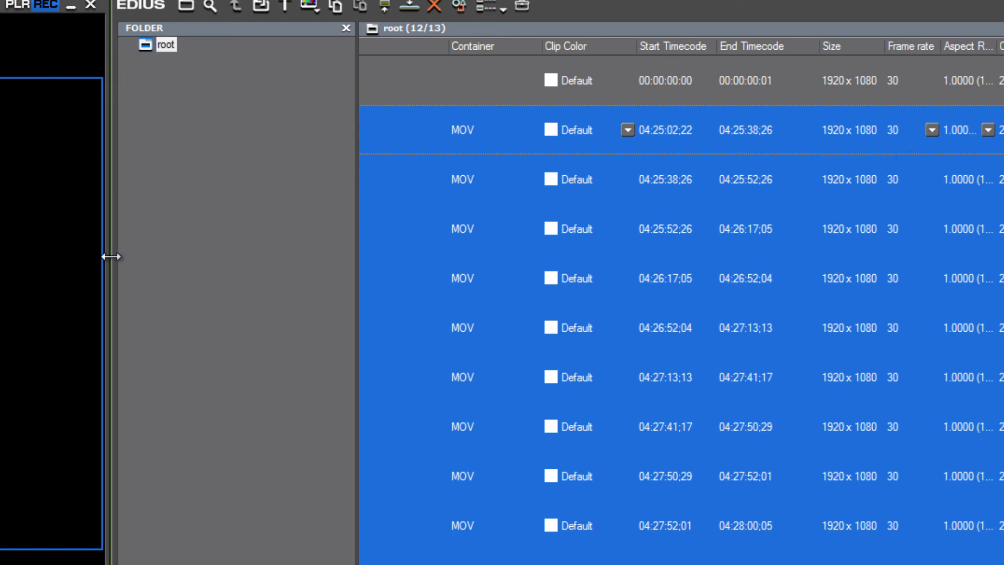
{"action": "left_click_drag", "start_coordinate": [110, 257], "coordinate": [294, 285]}
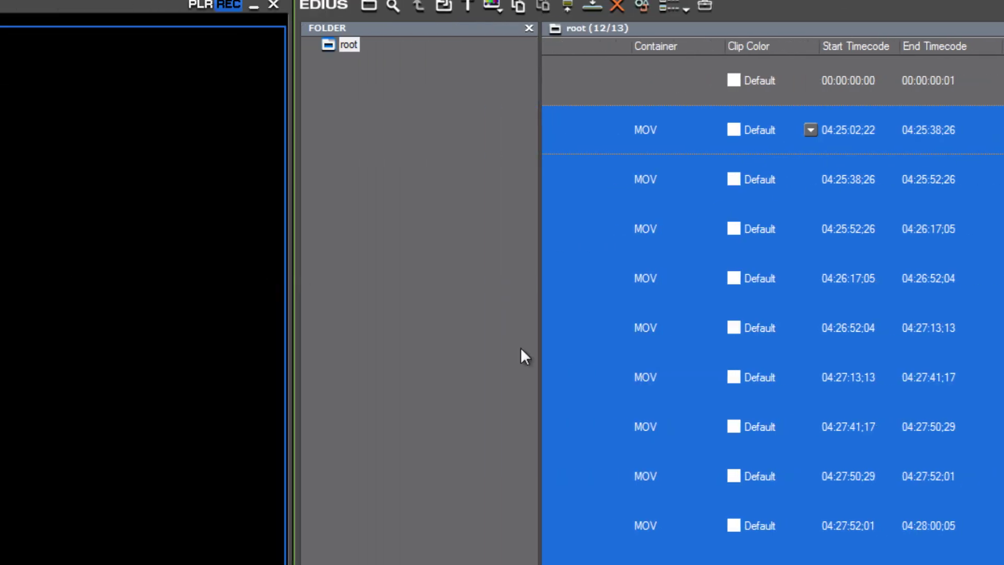
{"action": "scroll", "coordinate": [773, 293], "scroll_direction": "left", "scroll_amount": 10}
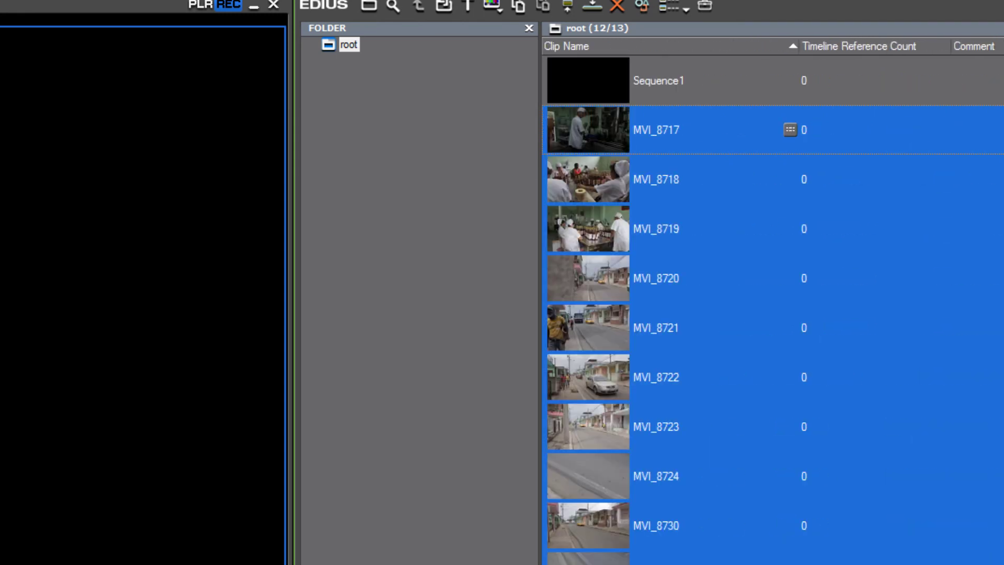
{"action": "left_click", "coordinate": [583, 328]}
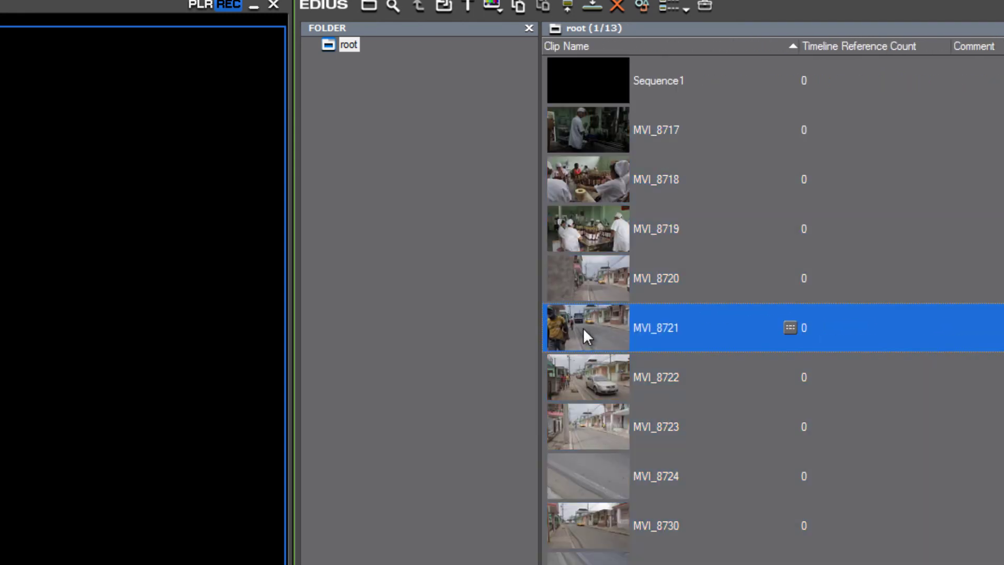